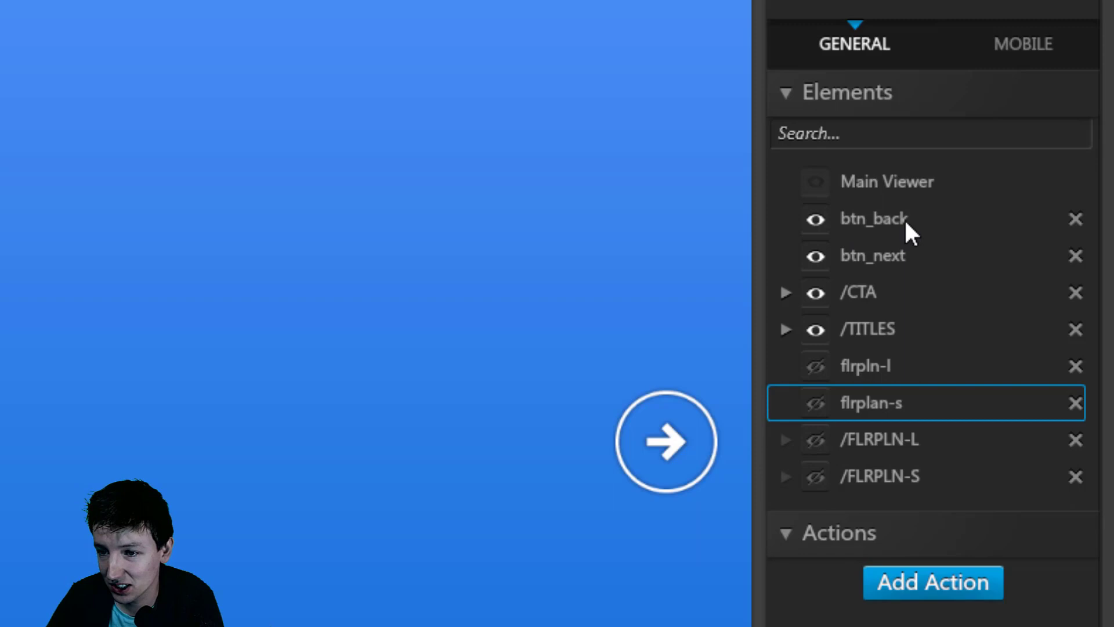
# Step: Drag flrplan-s up above flrpln-l, toward the spot between /CTA and /TITLES
pyautogui.click(903, 222)
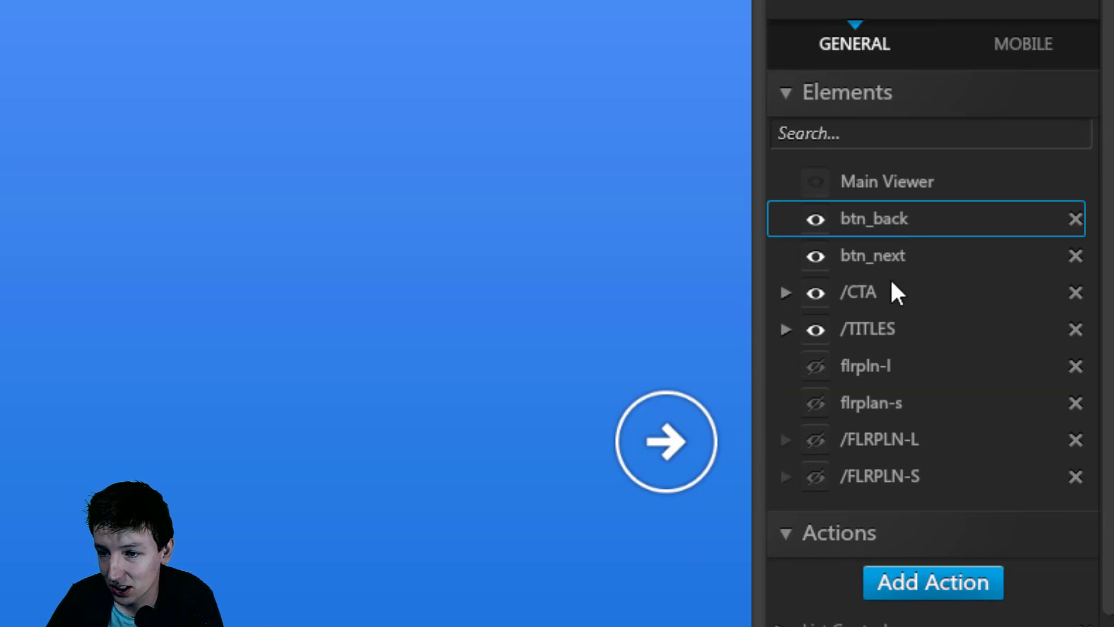
pyautogui.click(831, 296)
pyautogui.click(873, 324)
pyautogui.click(889, 383)
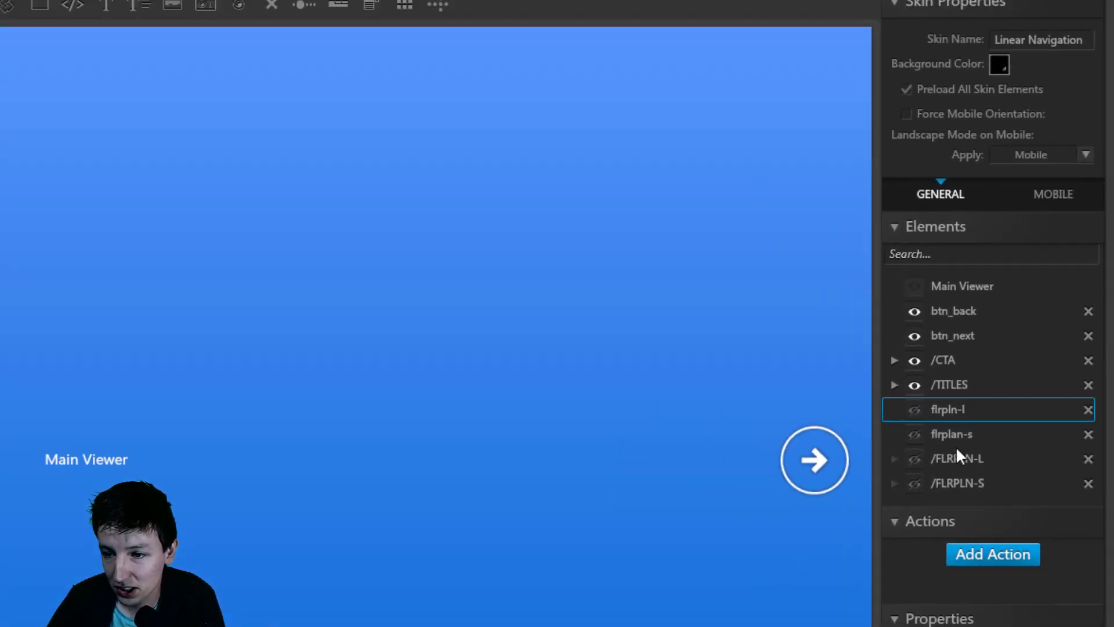
pyautogui.click(956, 436)
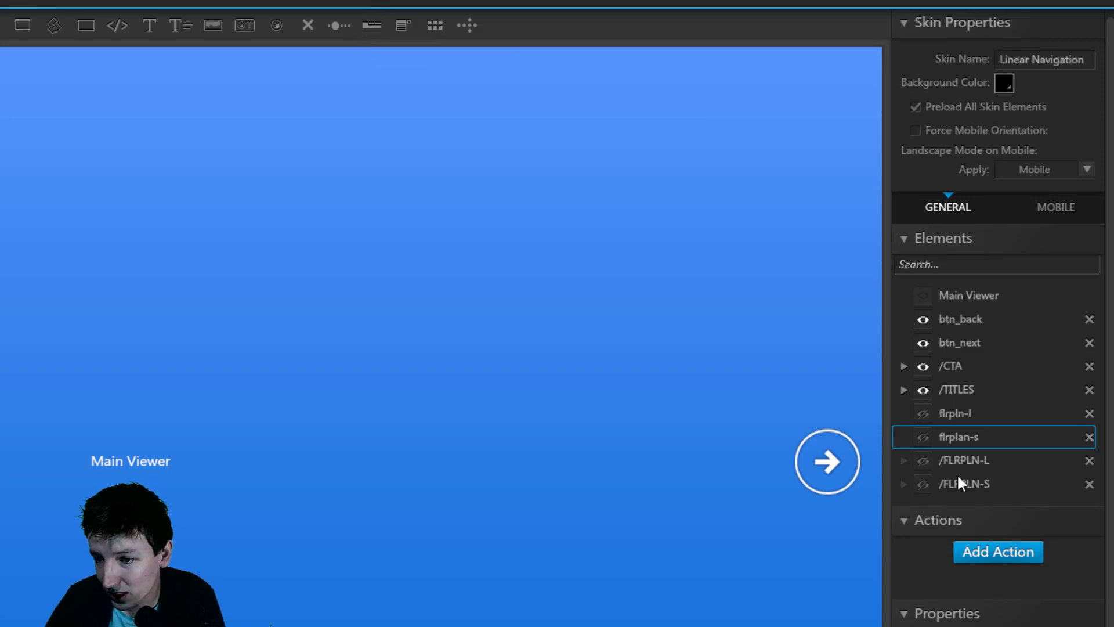
pyautogui.moveTo(954, 435); pyautogui.dragTo(952, 403)
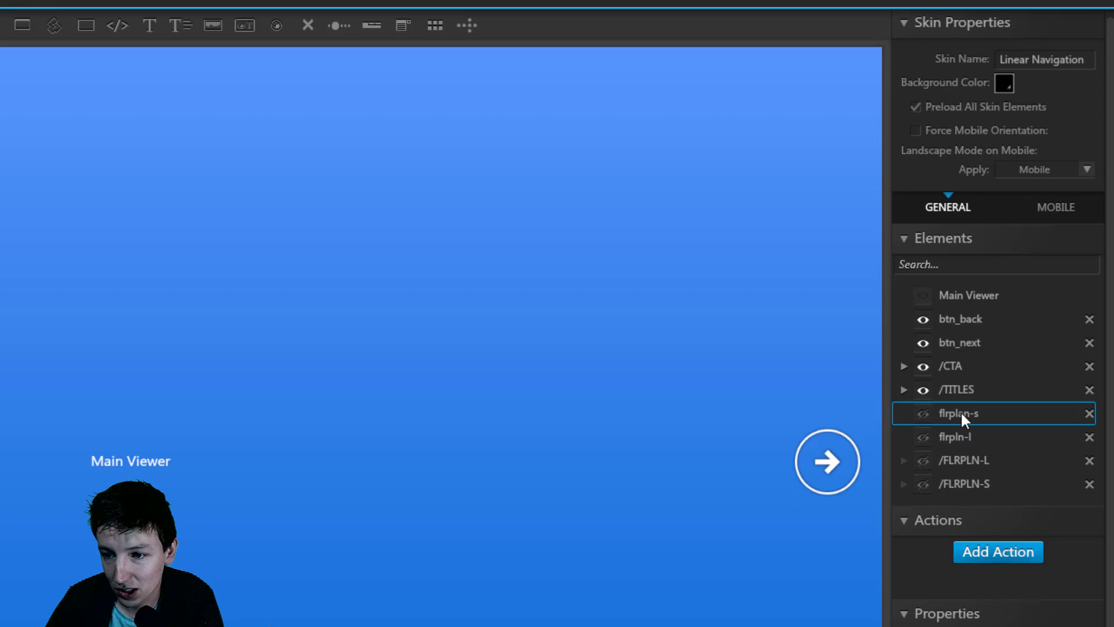
pyautogui.moveTo(961, 409)
pyautogui.mouseDown()
pyautogui.moveTo(950, 379)
pyautogui.moveTo(951, 390)
pyautogui.mouseUp()
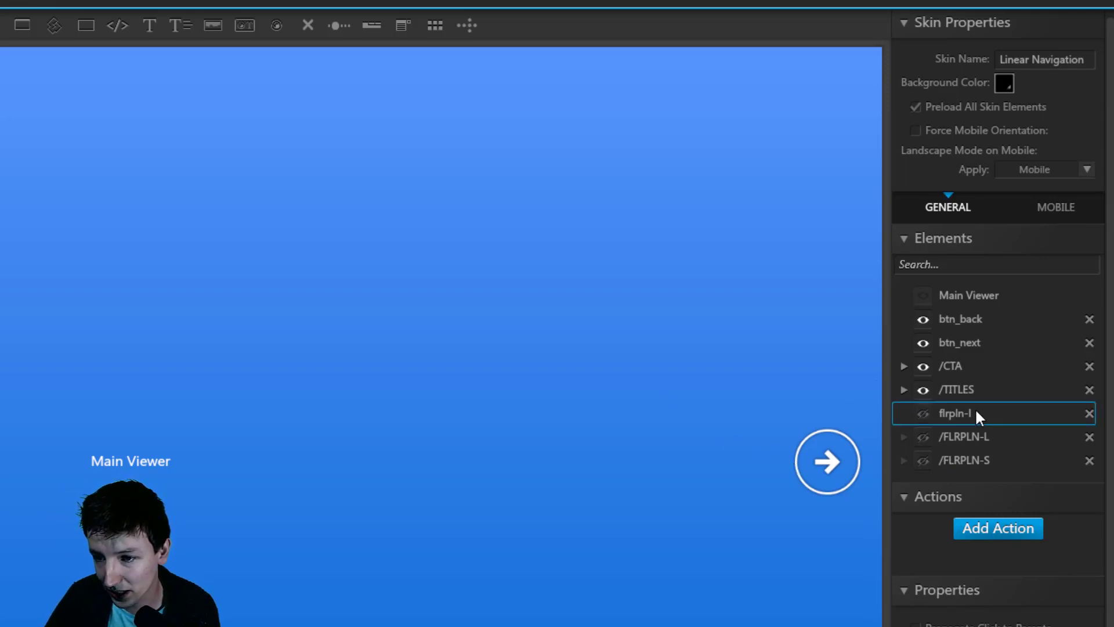
# Step: Bring flrplan-s back from its last move and try dragging it slightly lower
pyautogui.hotkey('ctrl', 'd')
pyautogui.click(959, 413)
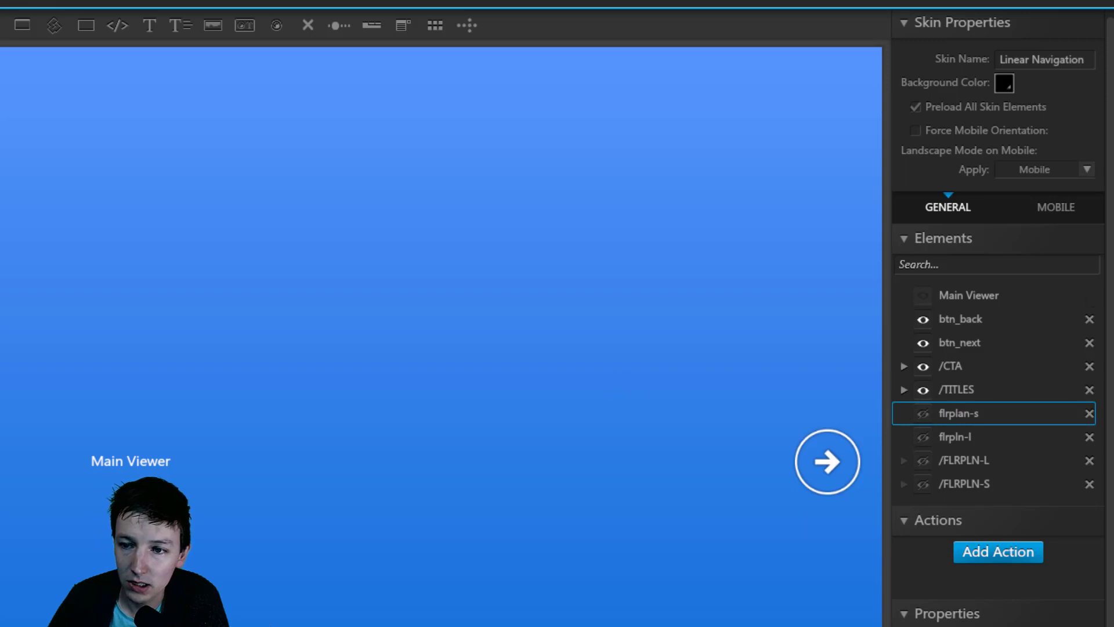
pyautogui.moveTo(963, 411); pyautogui.dragTo(961, 425)
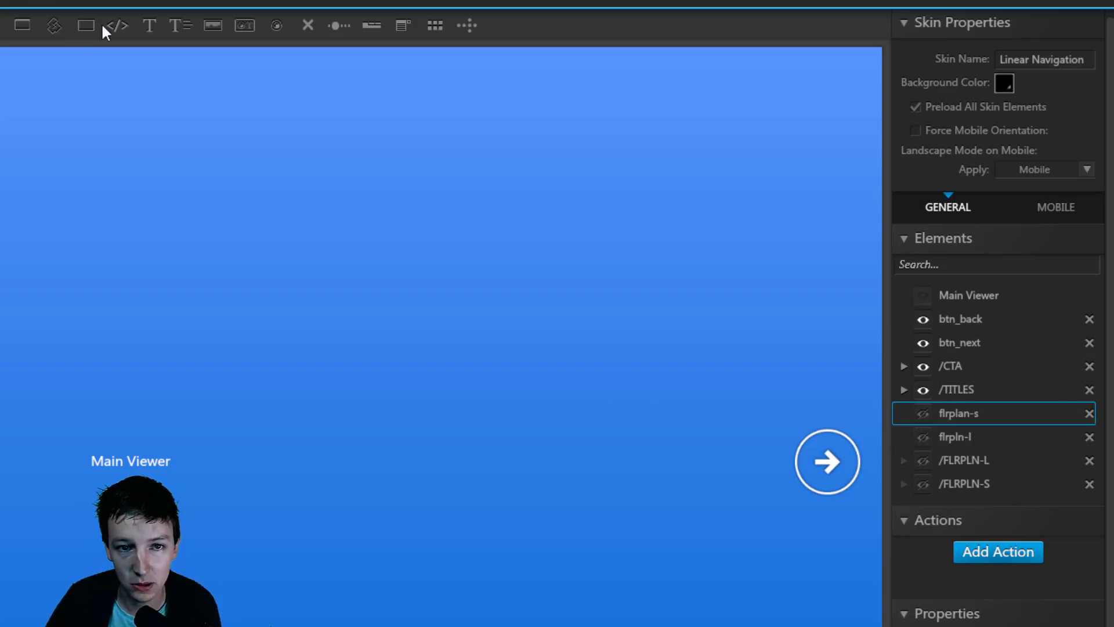
# Step: Add Label12696 labels from the Library, make flrplan-s visible, and drag it among them
pyautogui.click(149, 24)
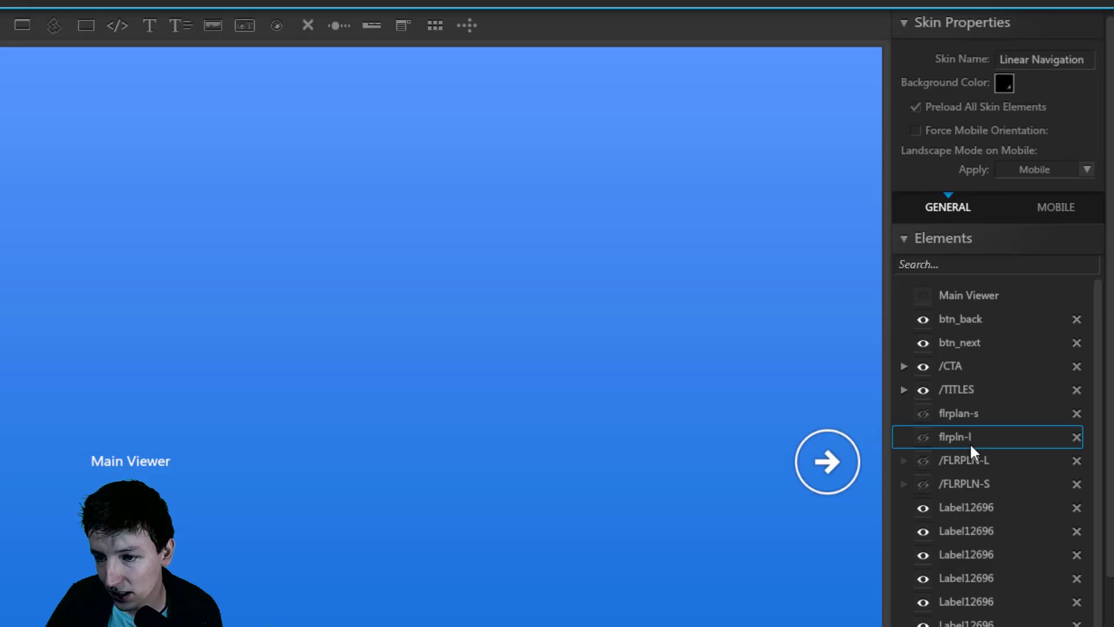
pyautogui.click(922, 413)
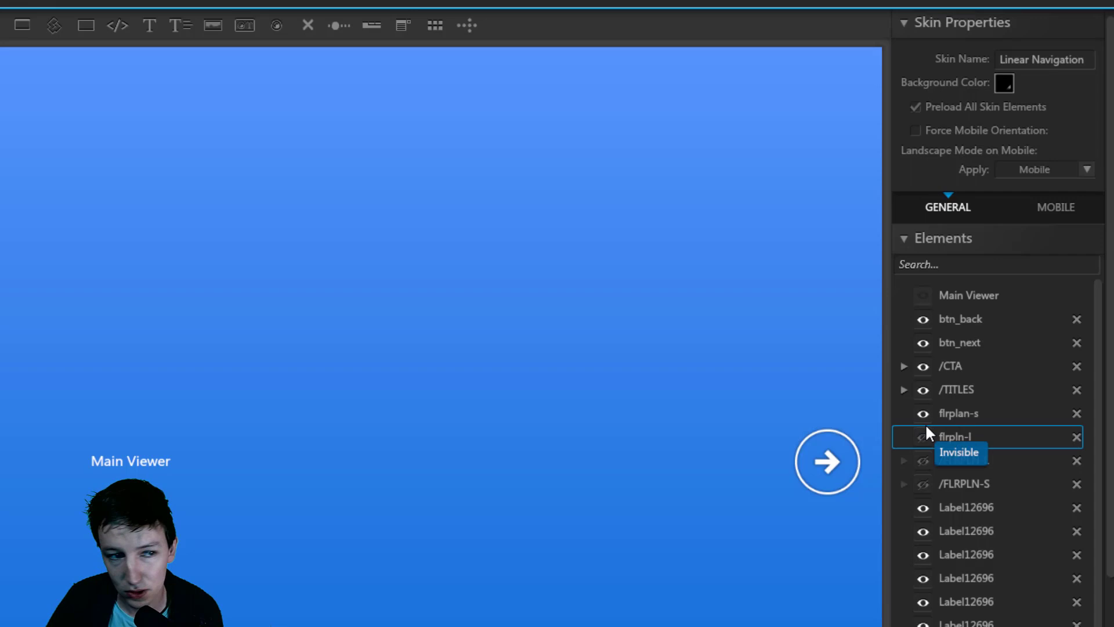
pyautogui.click(974, 412)
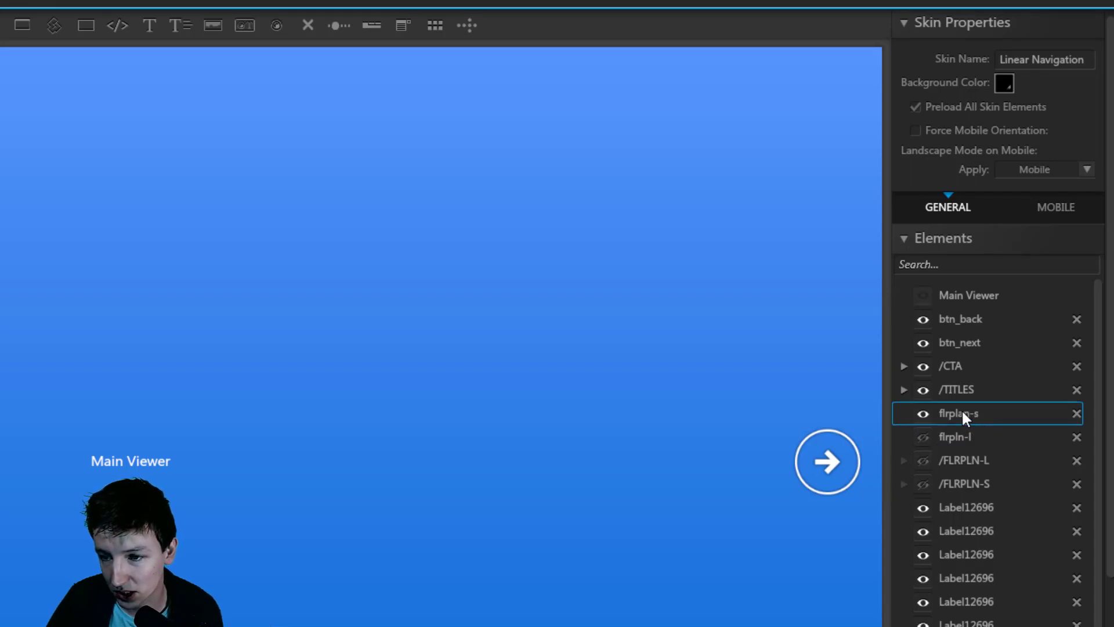
pyautogui.moveTo(962, 414); pyautogui.dragTo(957, 535)
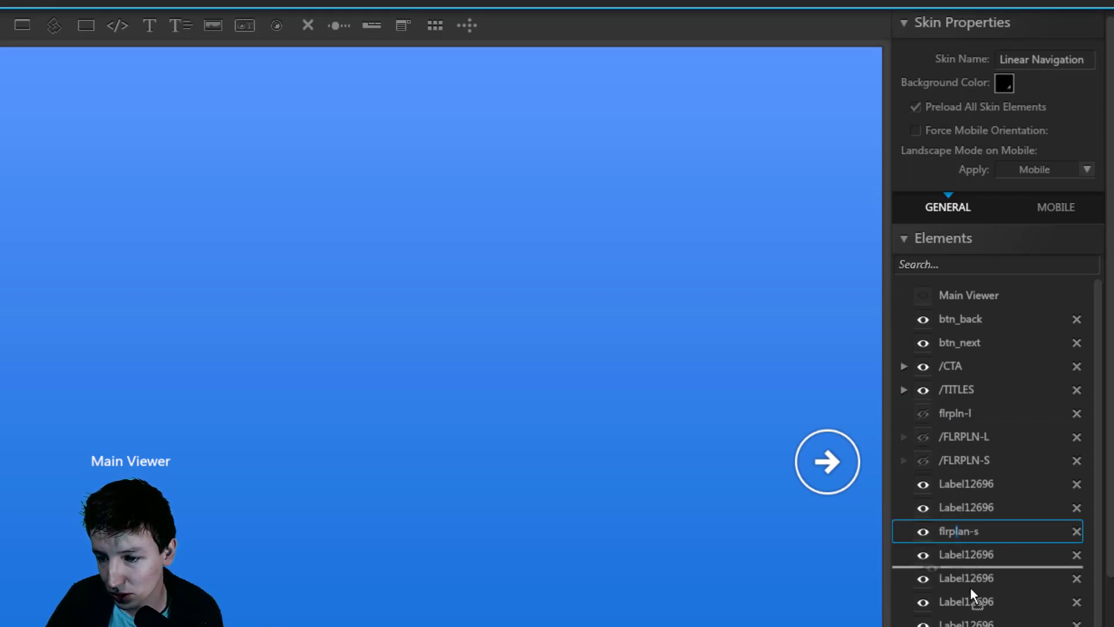
pyautogui.moveTo(970, 588)
pyautogui.mouseDown()
pyautogui.moveTo(970, 617)
pyautogui.moveTo(963, 530)
pyautogui.mouseUp()
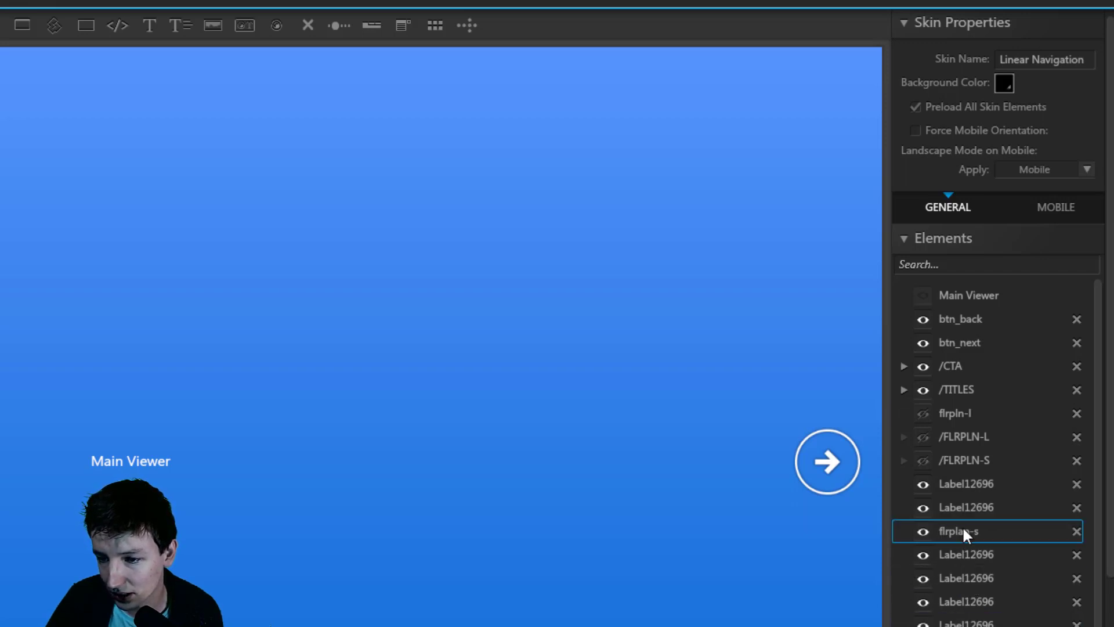
pyautogui.scroll(-1, 961, 532)
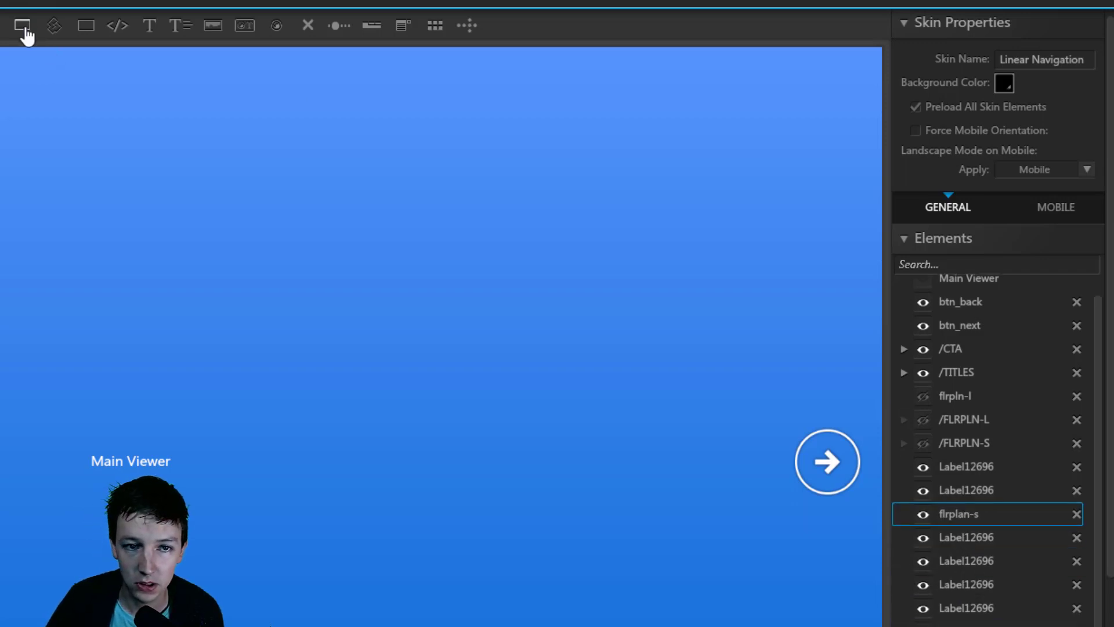
# Step: Draw Container3428 on the canvas and place its row among the Label12696 entries
pyautogui.click(87, 26)
pyautogui.moveTo(137, 182); pyautogui.dragTo(306, 352)
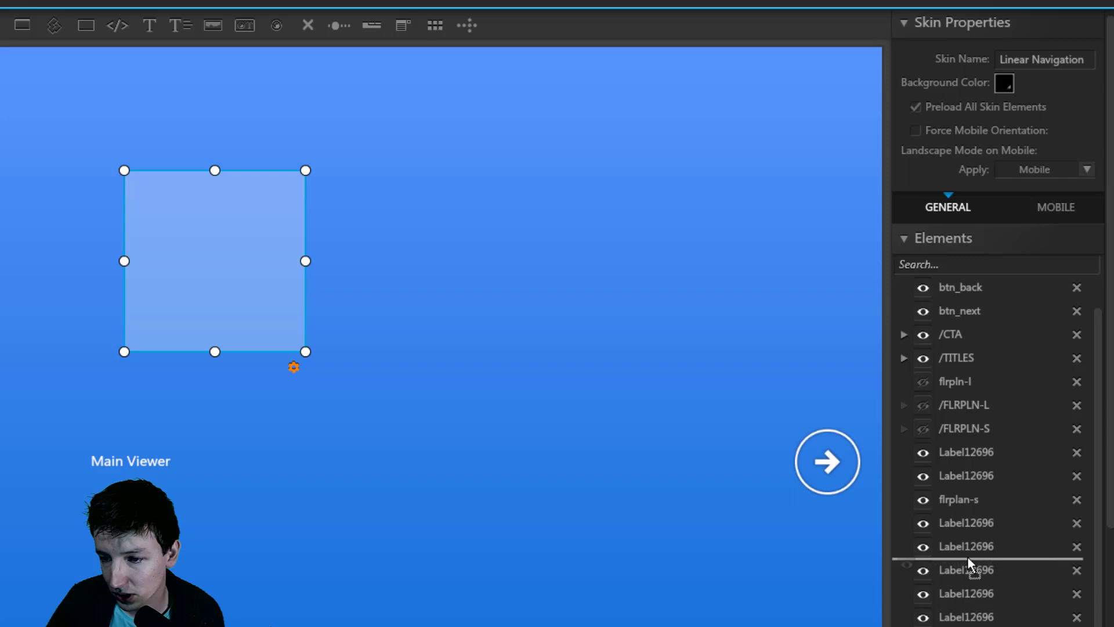
pyautogui.moveTo(964, 601); pyautogui.dragTo(966, 556)
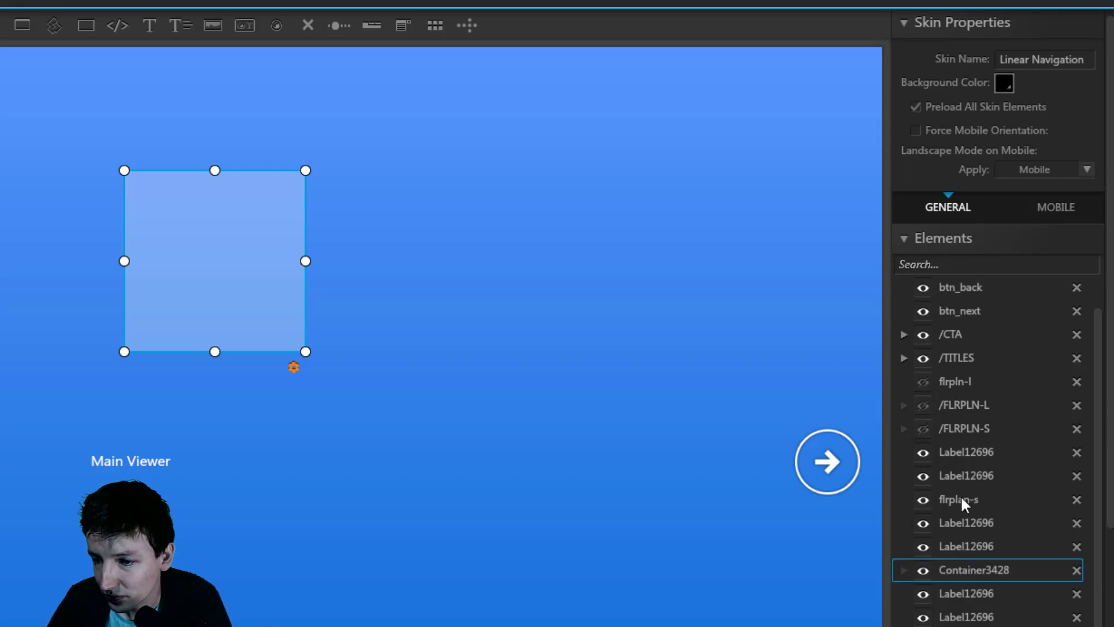
# Step: Move flrplan-s down after the third Label12696, one label above Container3428
pyautogui.moveTo(961, 495)
pyautogui.mouseDown()
pyautogui.moveTo(979, 503)
pyautogui.moveTo(977, 557)
pyautogui.mouseUp()
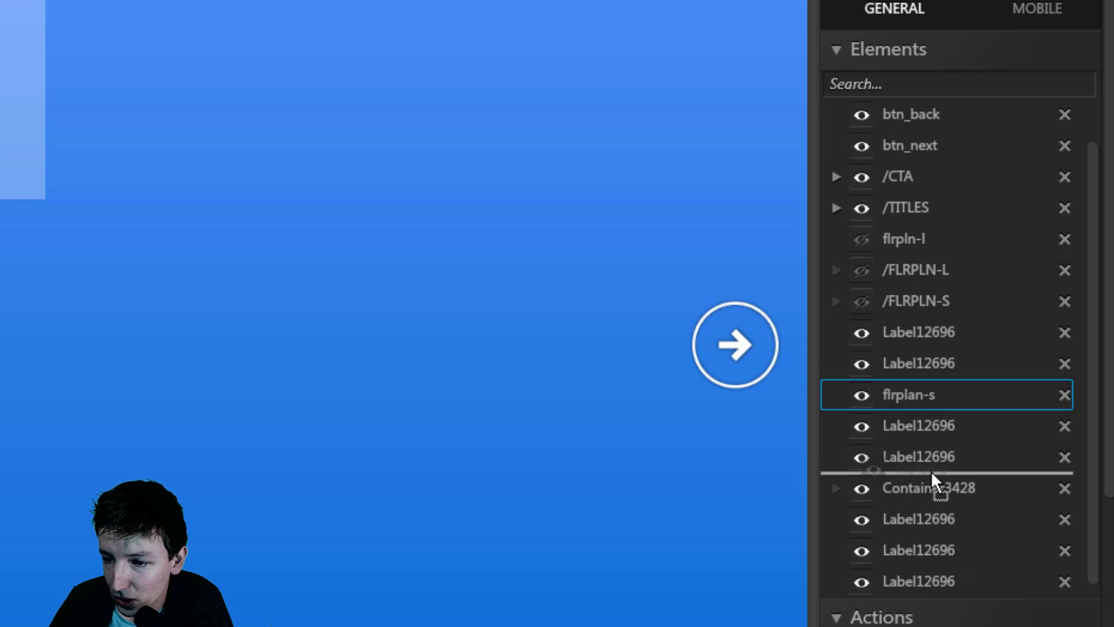
pyautogui.moveTo(934, 473)
pyautogui.mouseDown()
pyautogui.moveTo(918, 464)
pyautogui.moveTo(907, 472)
pyautogui.mouseUp()
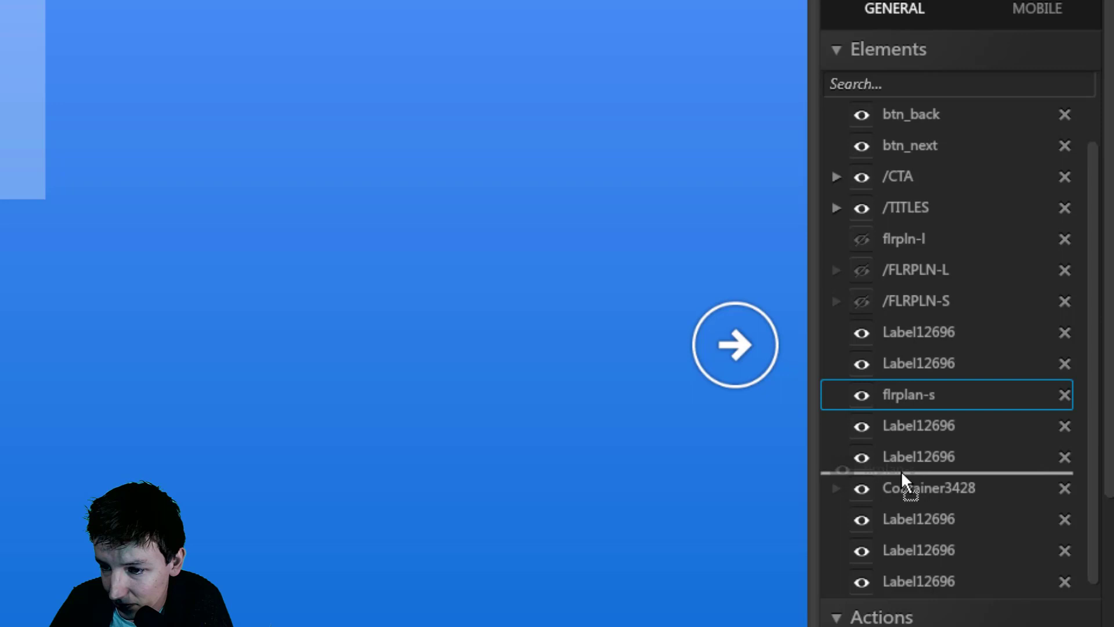
pyautogui.moveTo(908, 472)
pyautogui.mouseDown()
pyautogui.moveTo(902, 412)
pyautogui.moveTo(916, 483)
pyautogui.mouseUp()
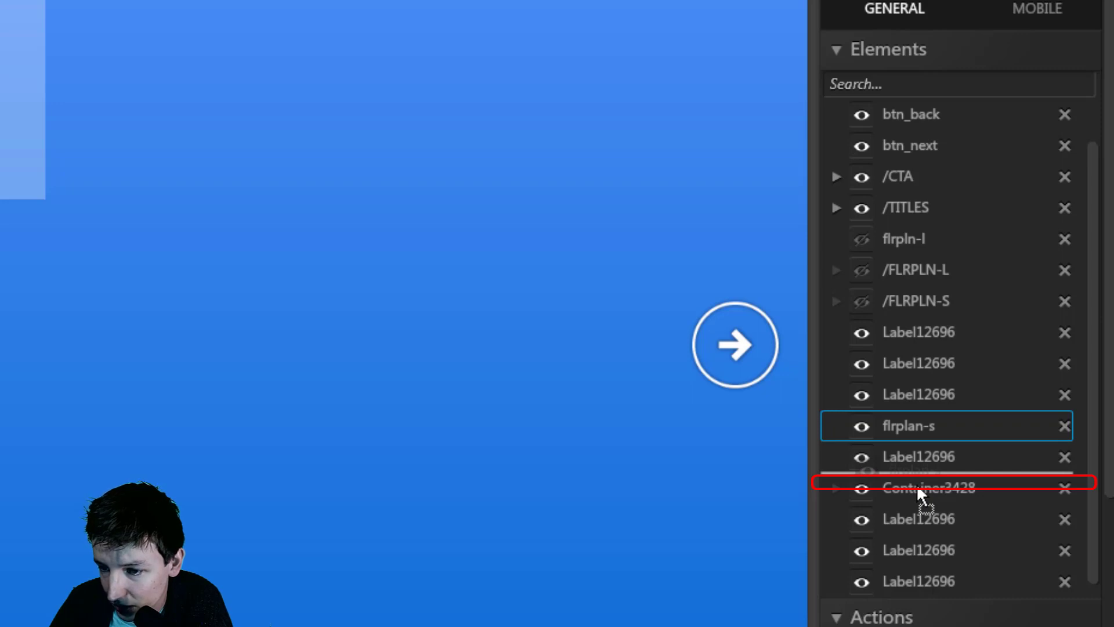
# Step: Try dropping flrplan-s into Container3428, undoing the misplaced drops with Ctrl+Z
pyautogui.moveTo(916, 484); pyautogui.dragTo(917, 483)
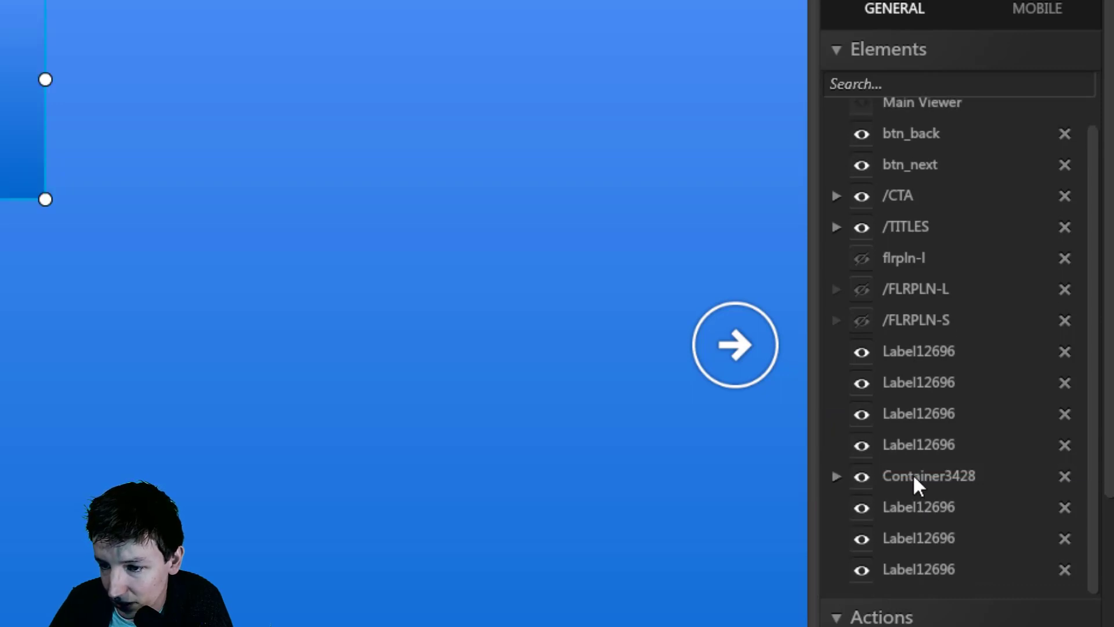
pyautogui.click(913, 474)
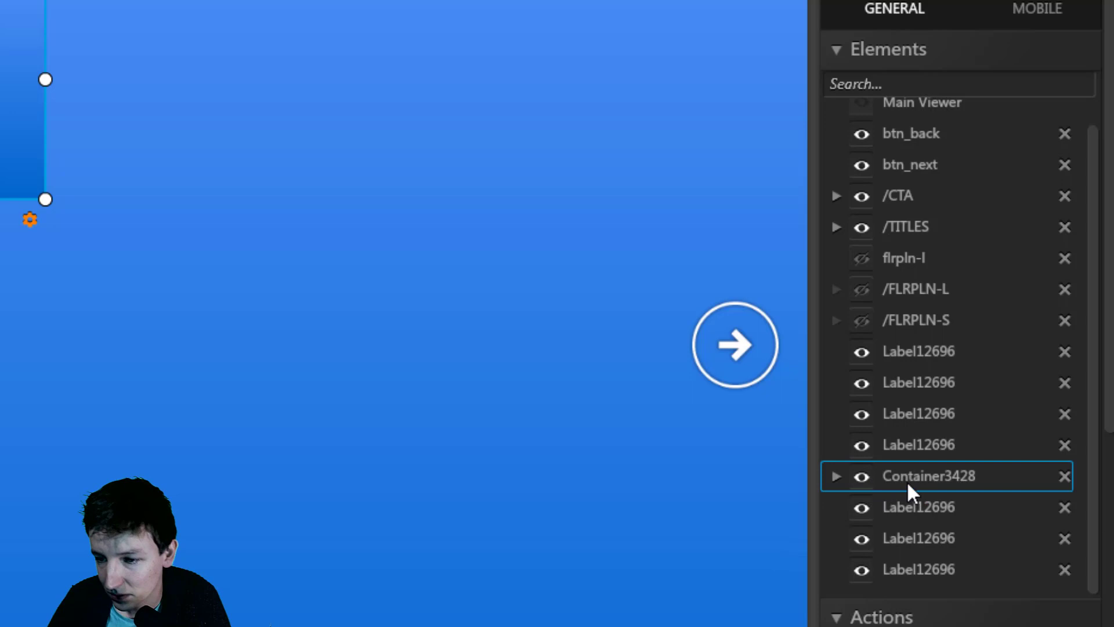
pyautogui.hotkey('ctrl', 'z')
pyautogui.click(927, 444)
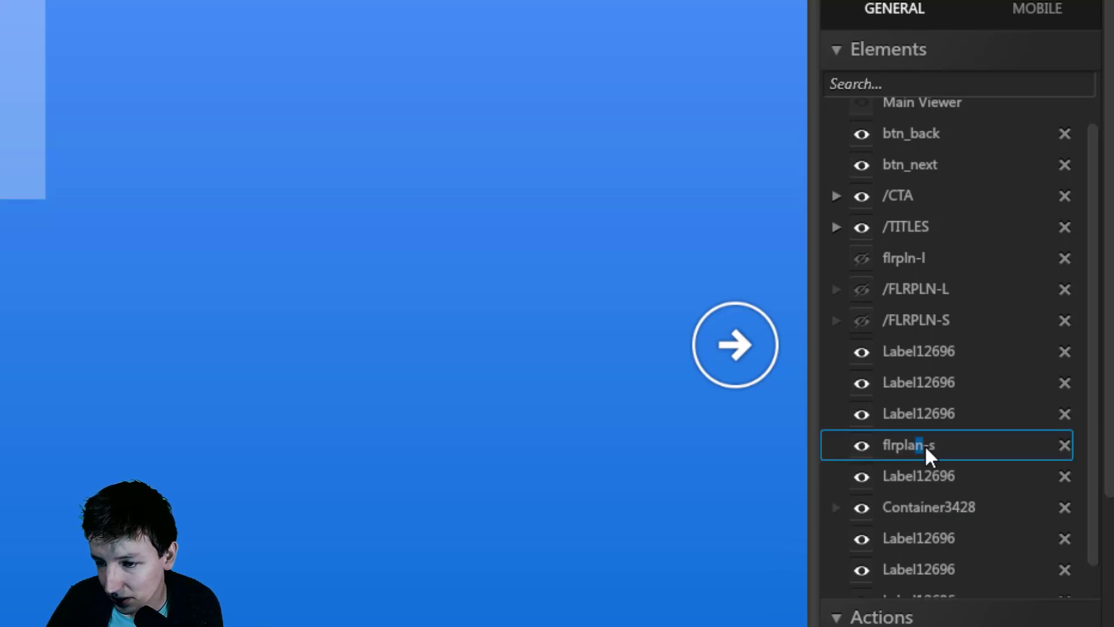
pyautogui.moveTo(924, 445)
pyautogui.mouseDown()
pyautogui.moveTo(935, 497)
pyautogui.moveTo(915, 491)
pyautogui.mouseUp()
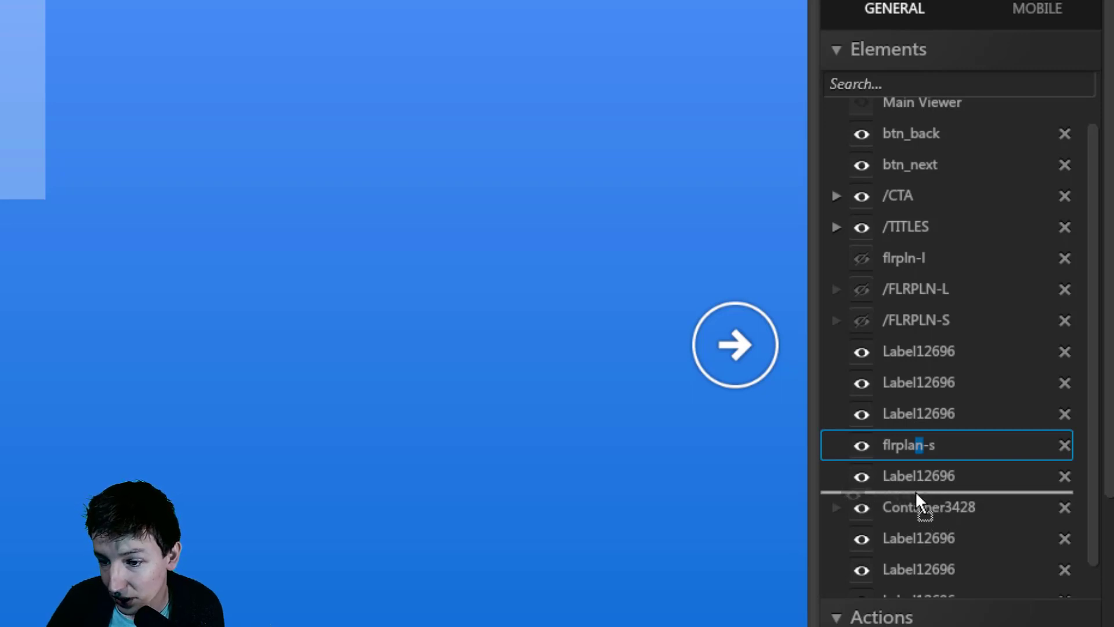
pyautogui.moveTo(915, 490); pyautogui.dragTo(915, 502)
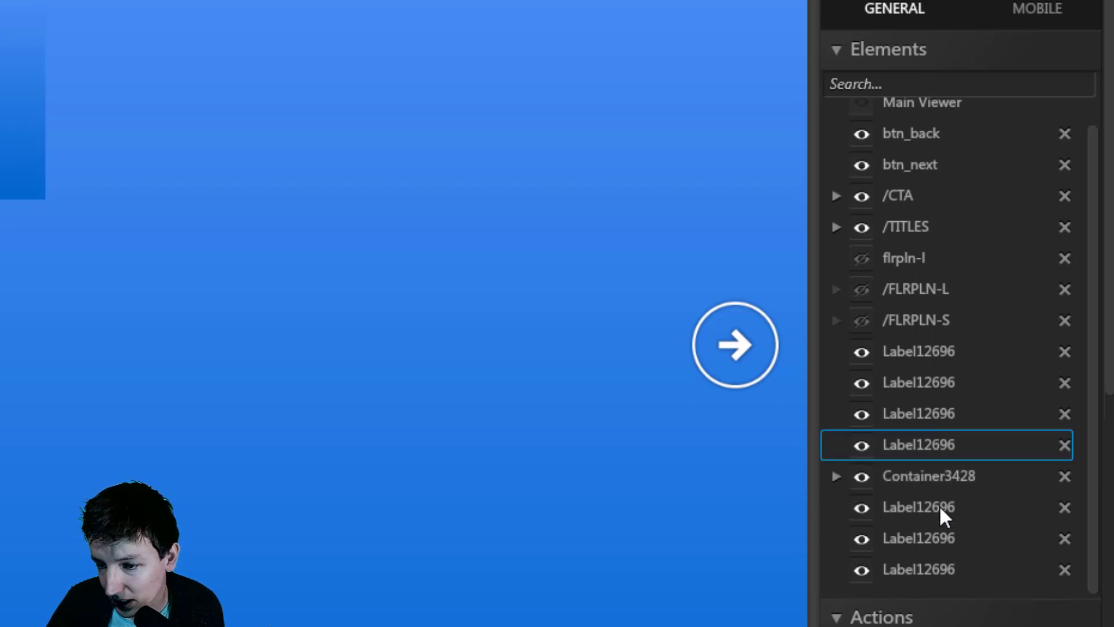
pyautogui.hotkey('ctrl', 'z')
# Step: Reposition flrplan-s around Container3428 and finally nest it inside the container
pyautogui.moveTo(918, 441); pyautogui.dragTo(915, 521)
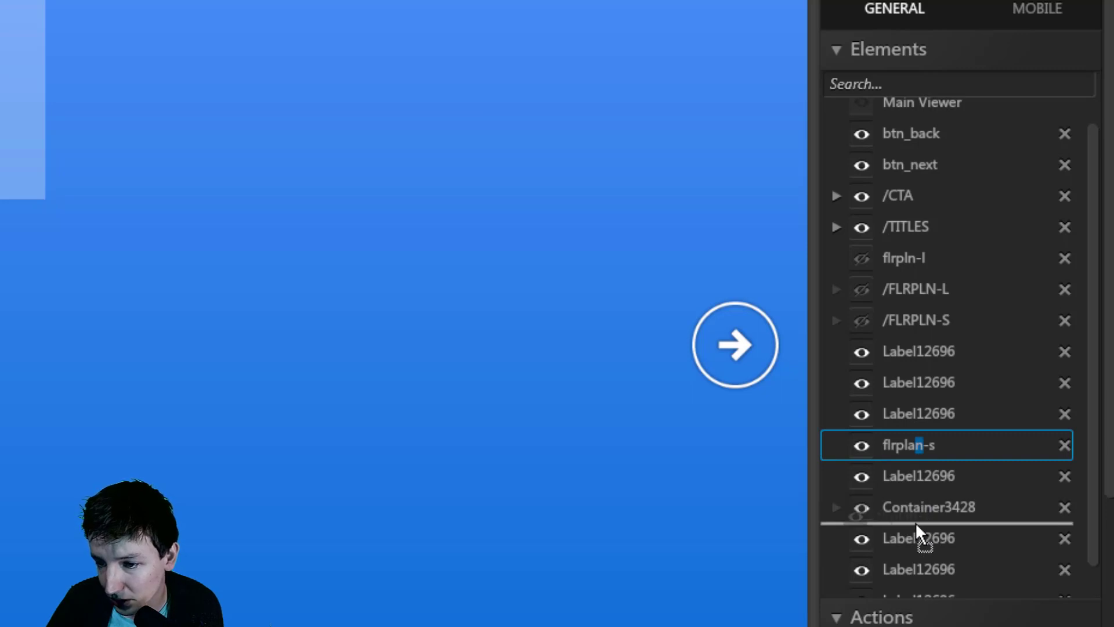
pyautogui.moveTo(915, 521); pyautogui.dragTo(879, 524)
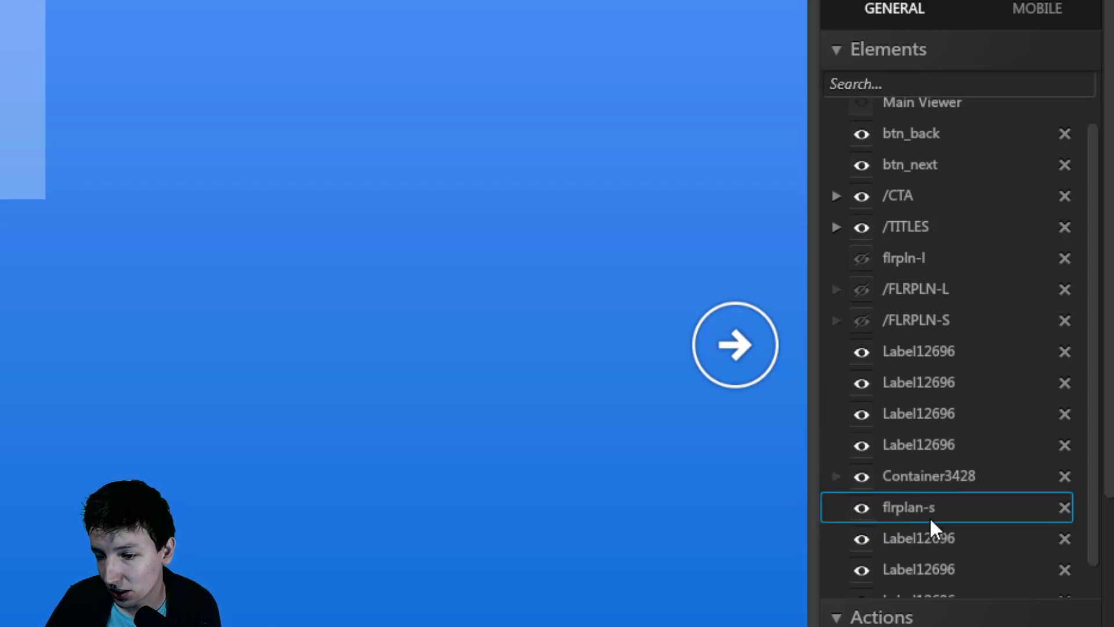
pyautogui.moveTo(923, 509)
pyautogui.mouseDown()
pyautogui.moveTo(910, 400)
pyautogui.moveTo(911, 523)
pyautogui.moveTo(911, 512)
pyautogui.mouseUp()
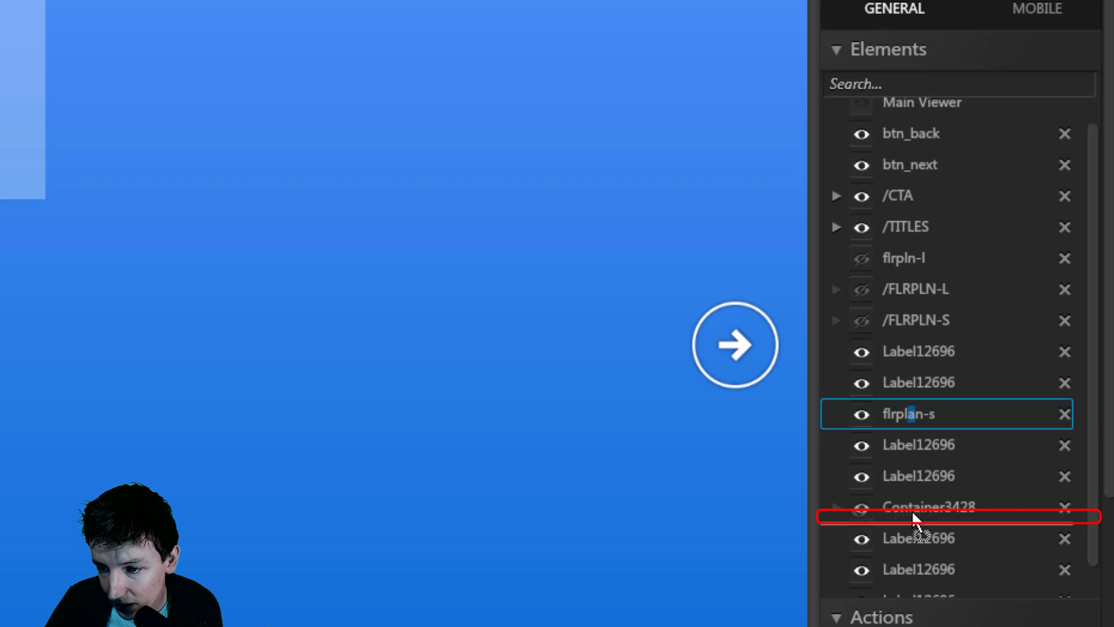
pyautogui.moveTo(912, 510); pyautogui.dragTo(913, 511)
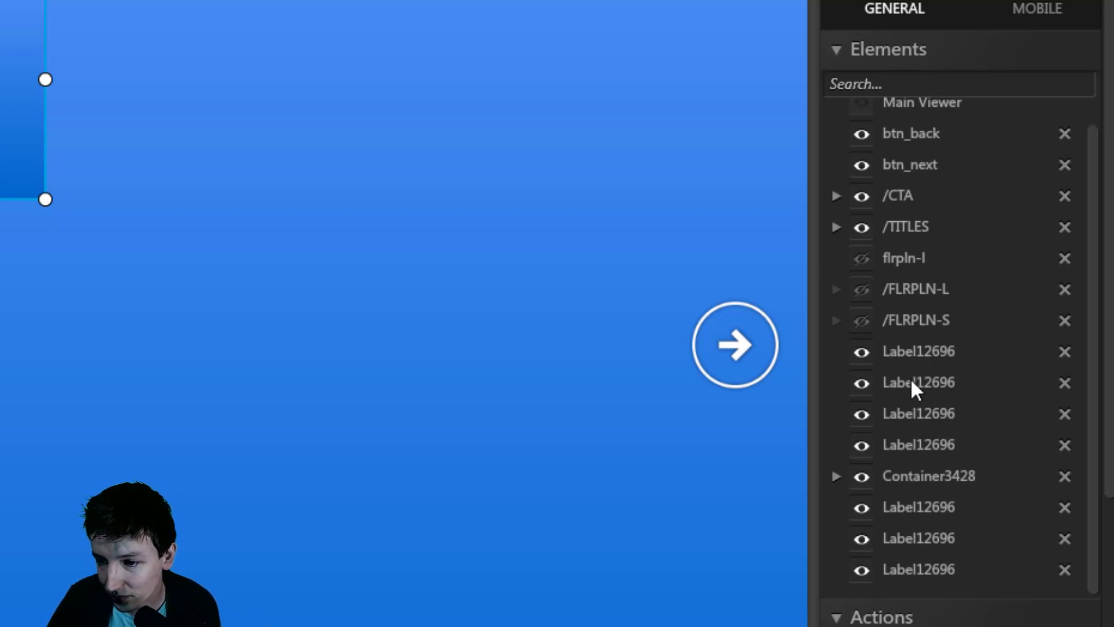
# Step: Take flrplan-s back out of Container3428 and reselect it
pyautogui.click(944, 481)
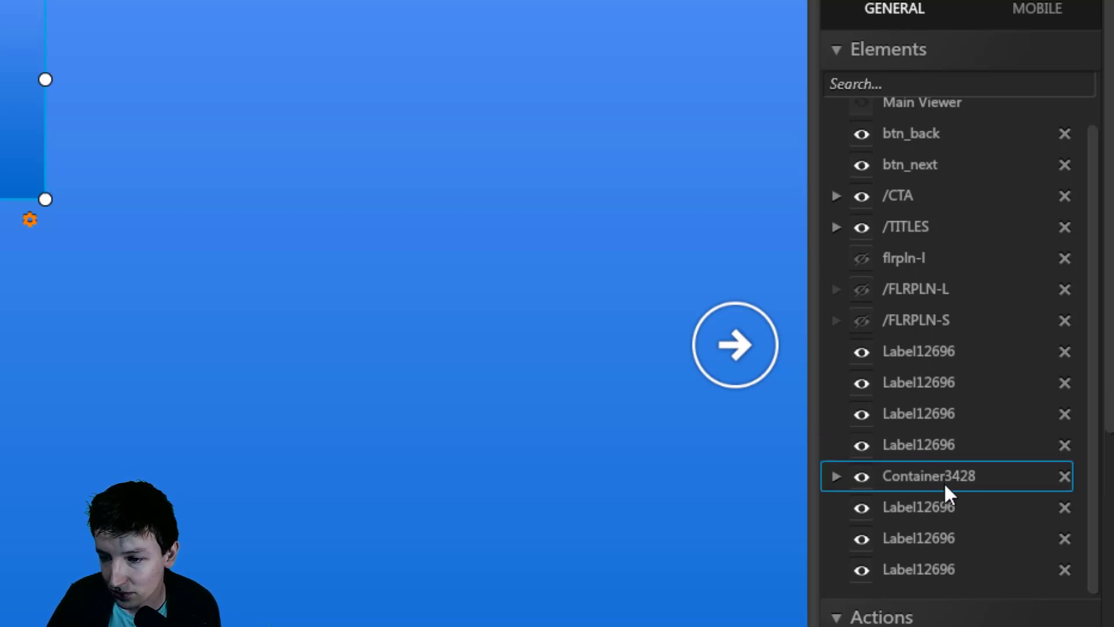
pyautogui.hotkey('ctrl', 'v')
pyautogui.click(908, 414)
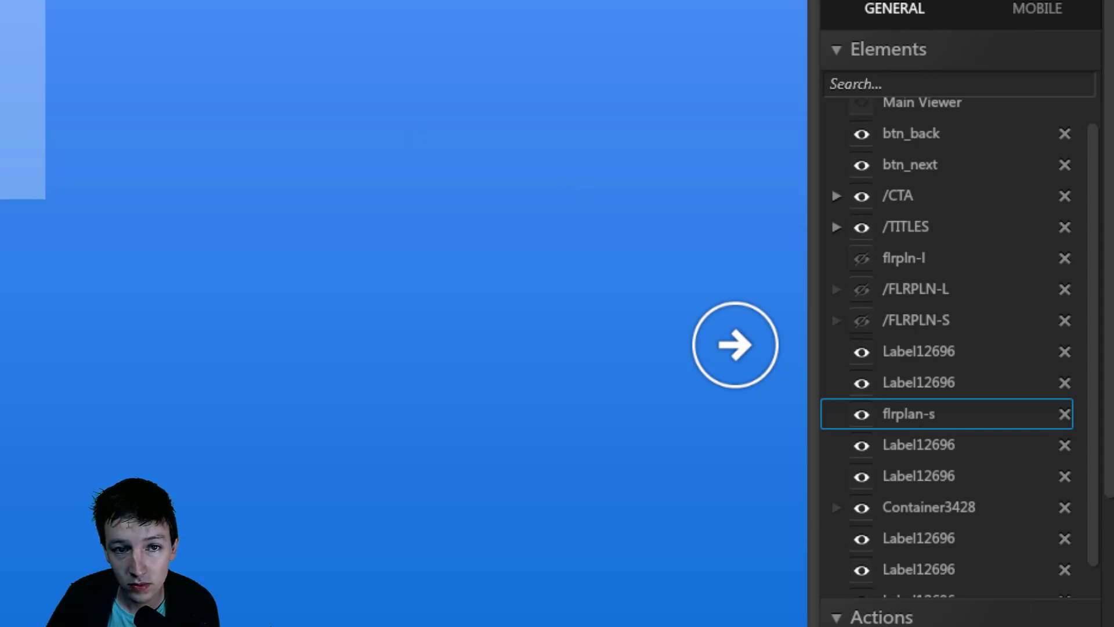
# Step: Replace the stray Container3793 with Container3869 at lower-left, placed directly below Container3428
pyautogui.click(175, 288)
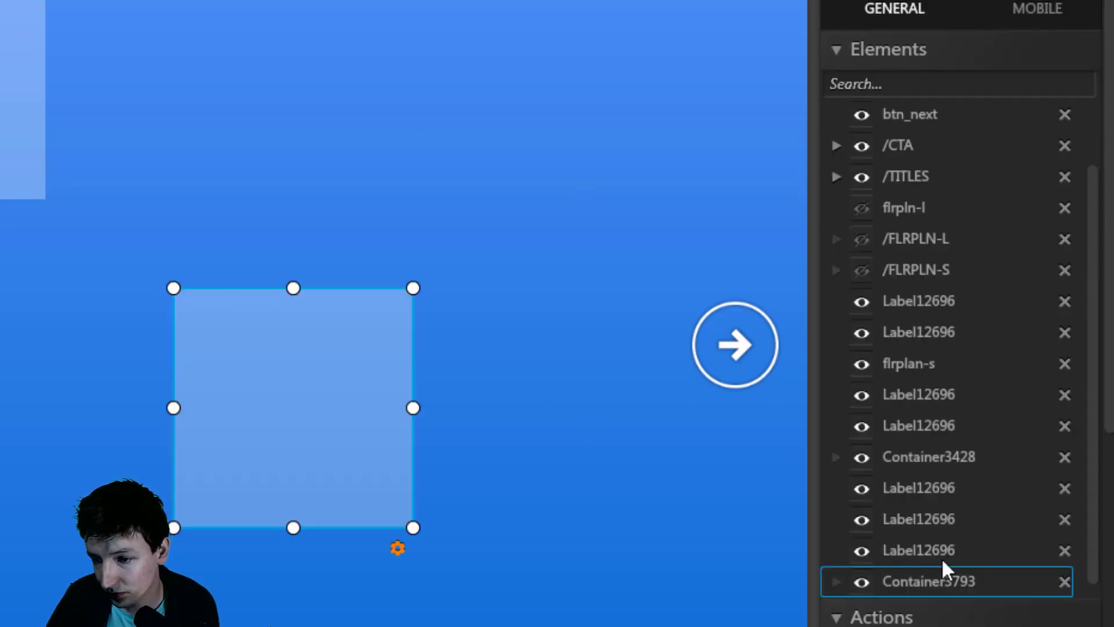
pyautogui.moveTo(932, 581); pyautogui.dragTo(931, 579)
pyautogui.press('Delete')
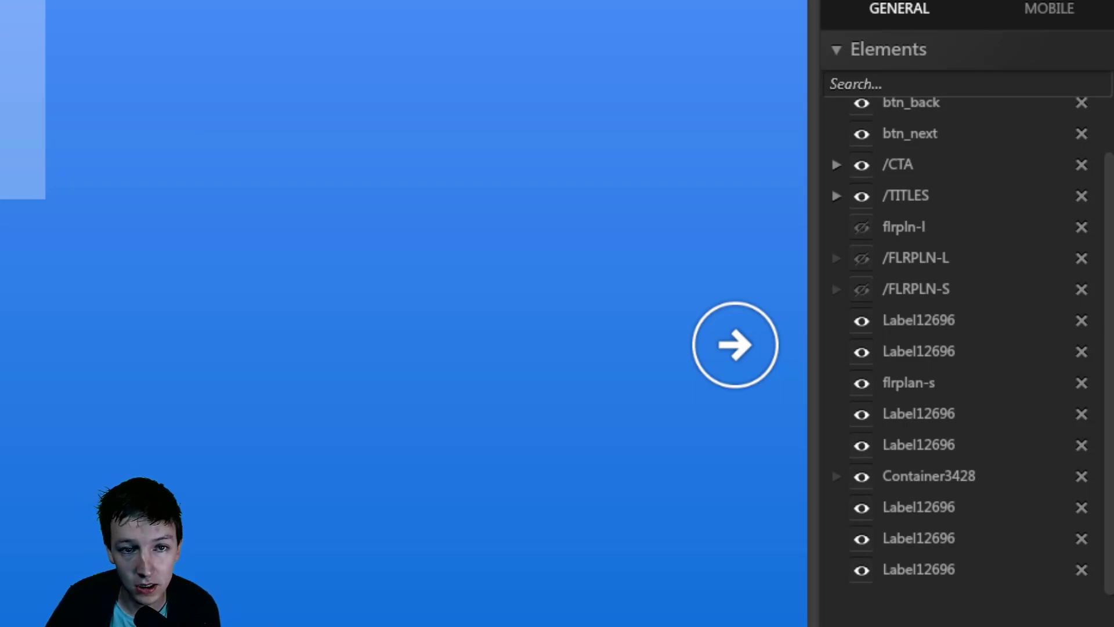
pyautogui.moveTo(22, 104); pyautogui.dragTo(143, 321)
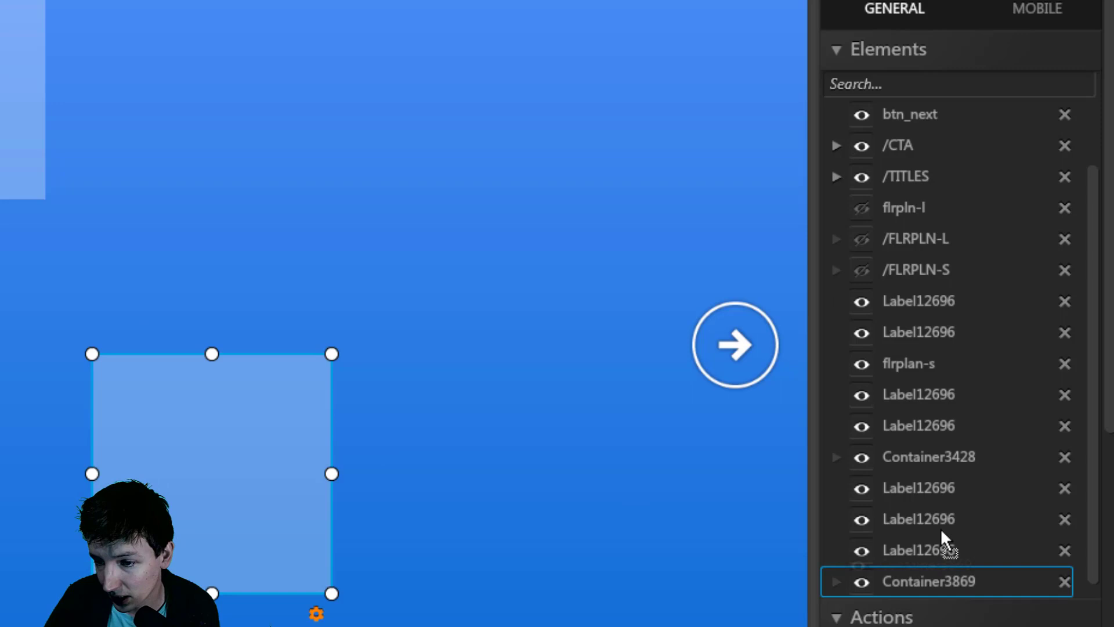
pyautogui.moveTo(956, 583); pyautogui.dragTo(927, 474)
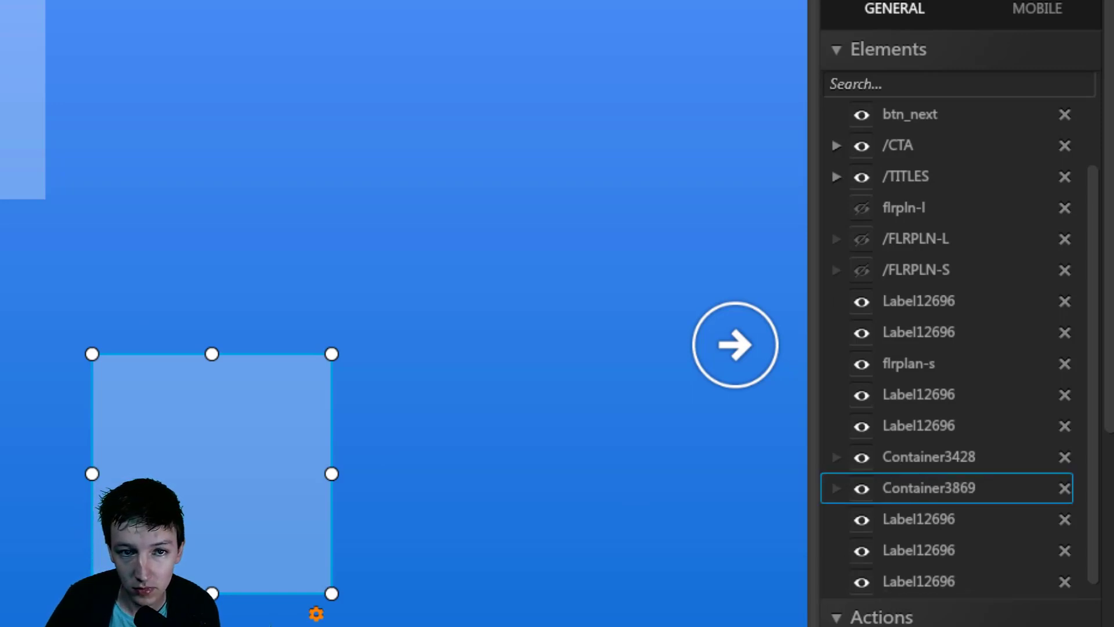
# Step: Drag flrplan-s down toward the two containers, accidentally dropping it into Container3428
pyautogui.click(916, 366)
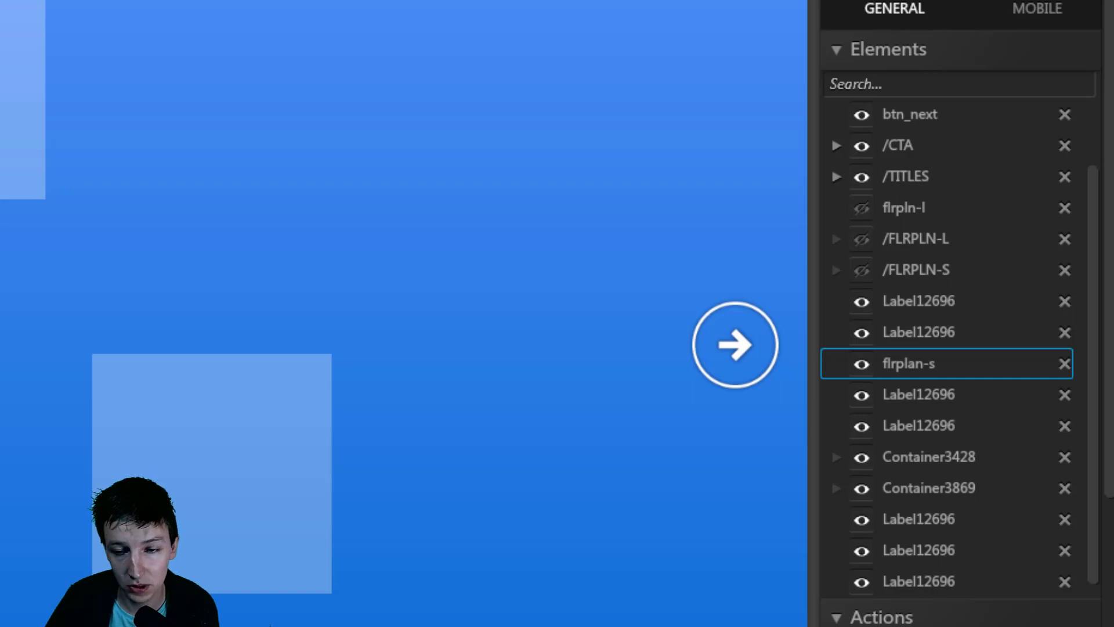
pyautogui.moveTo(906, 363)
pyautogui.mouseDown()
pyautogui.moveTo(936, 472)
pyautogui.moveTo(899, 472)
pyautogui.moveTo(901, 362)
pyautogui.moveTo(939, 437)
pyautogui.moveTo(914, 461)
pyautogui.mouseUp()
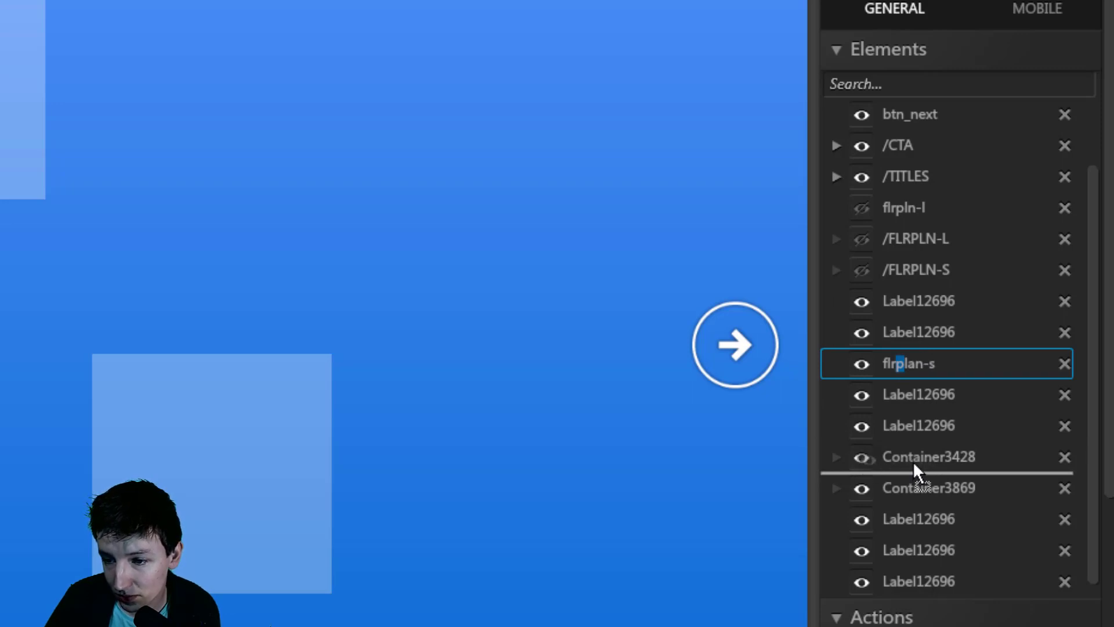
pyautogui.moveTo(919, 471); pyautogui.dragTo(918, 474)
# Step: Move flrplan-s into Container3869, then select a lower Label12696 to deselect it
pyautogui.click(925, 446)
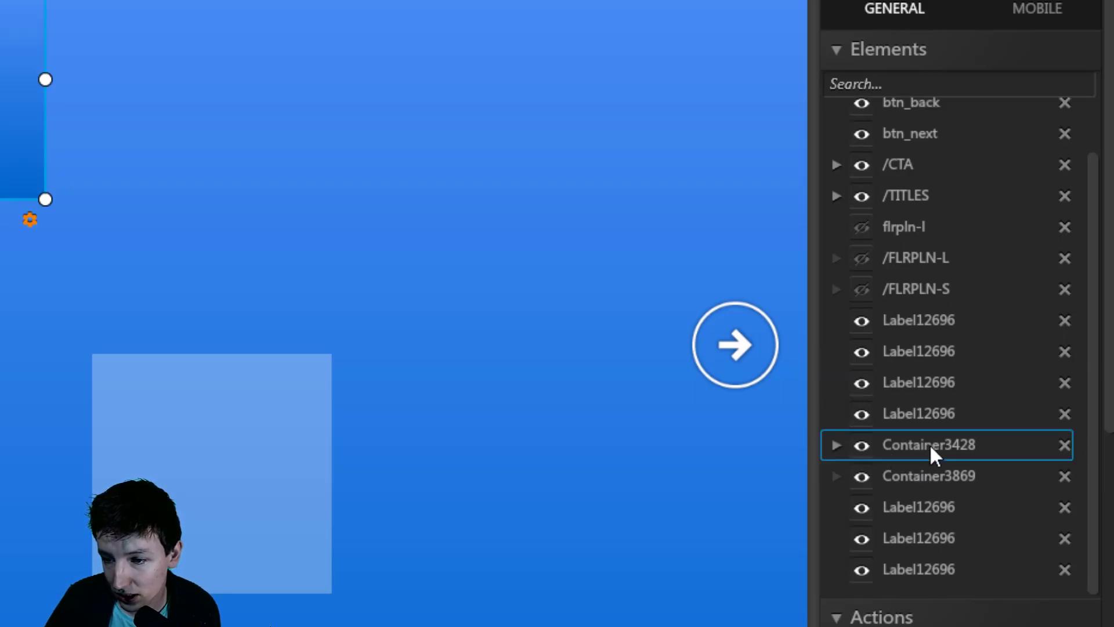
pyautogui.click(922, 385)
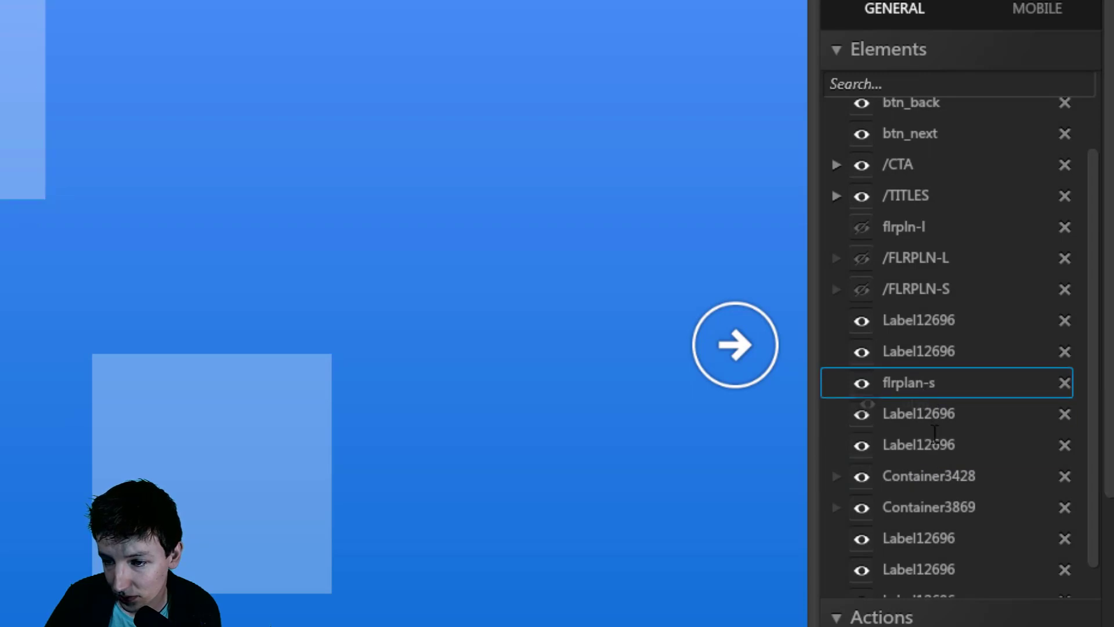
pyautogui.moveTo(922, 386); pyautogui.dragTo(917, 502)
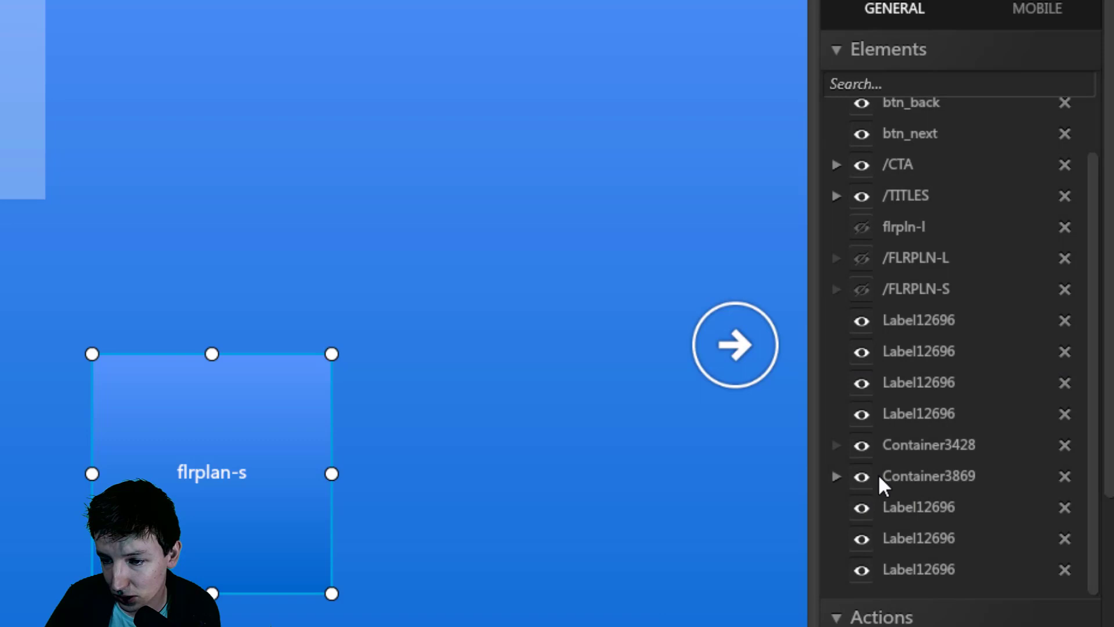
pyautogui.click(910, 538)
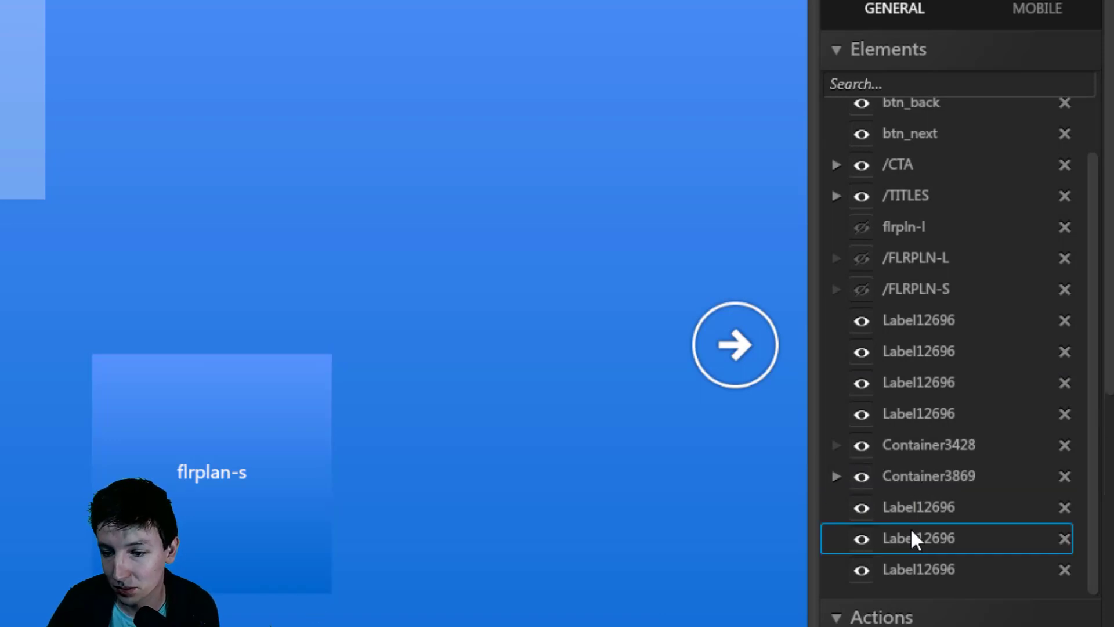